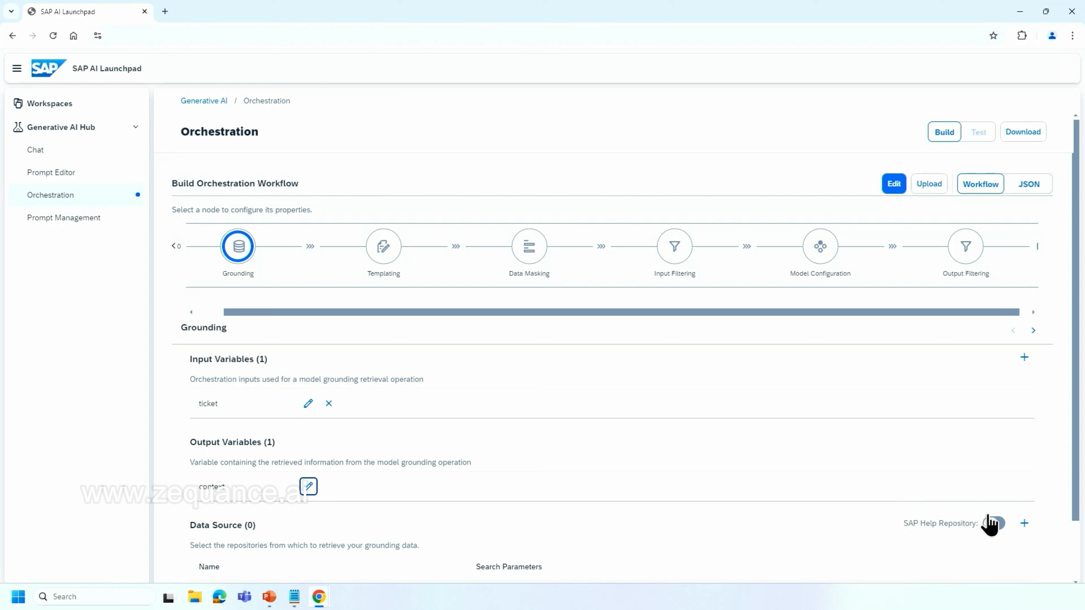
# Enable the SAP Help Repository as the grounding data source and set its Max Chunks to 1.
pyautogui.click(991, 523)
pyautogui.scroll(-2, 925, 507)
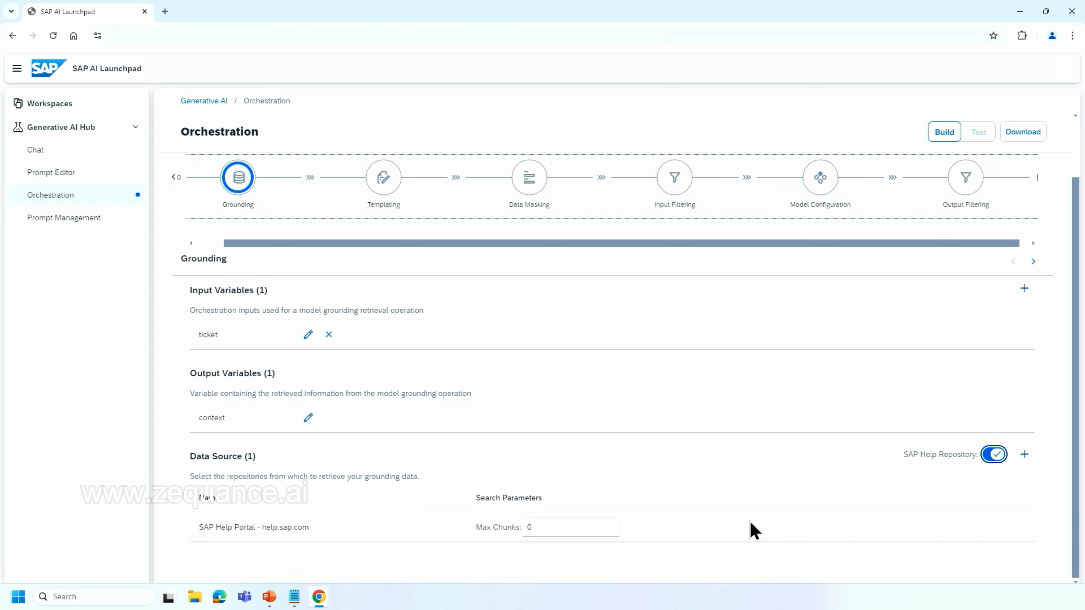
pyautogui.click(587, 529)
pyautogui.press('BackSpace')
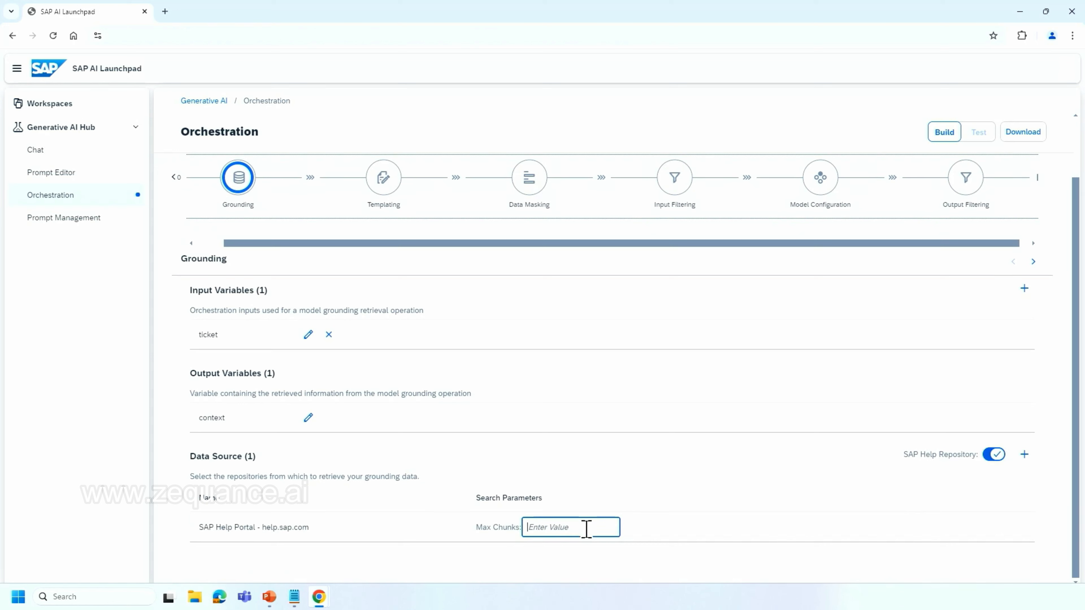
pyautogui.write('1')
# Add a System message in Templating with the support assistant instructions to answer by email or summarize sentiment, key theme and contact for human support.
pyautogui.click(384, 177)
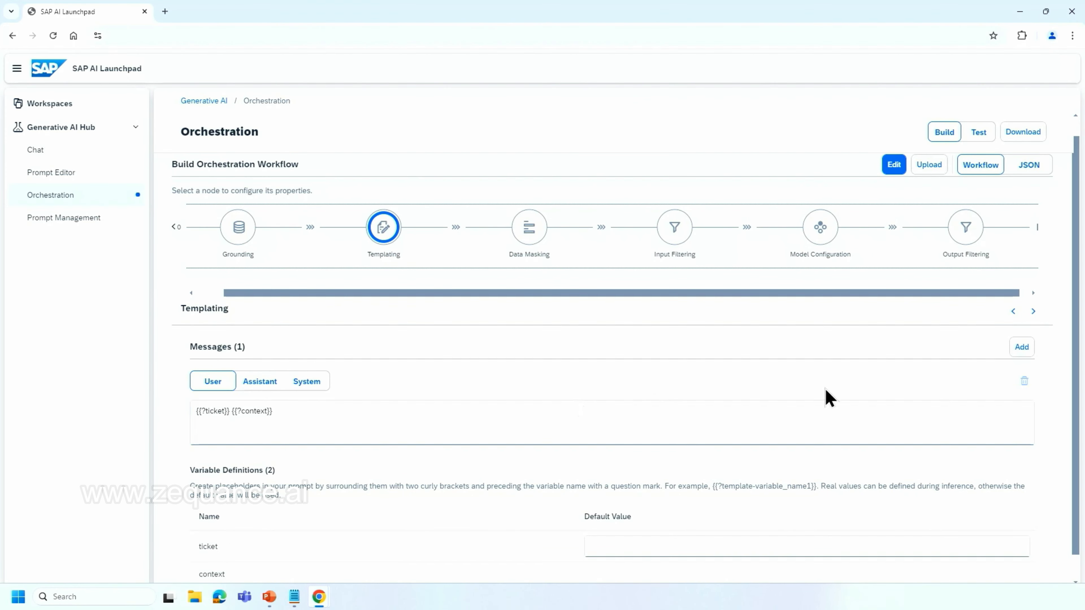
pyautogui.click(1030, 346)
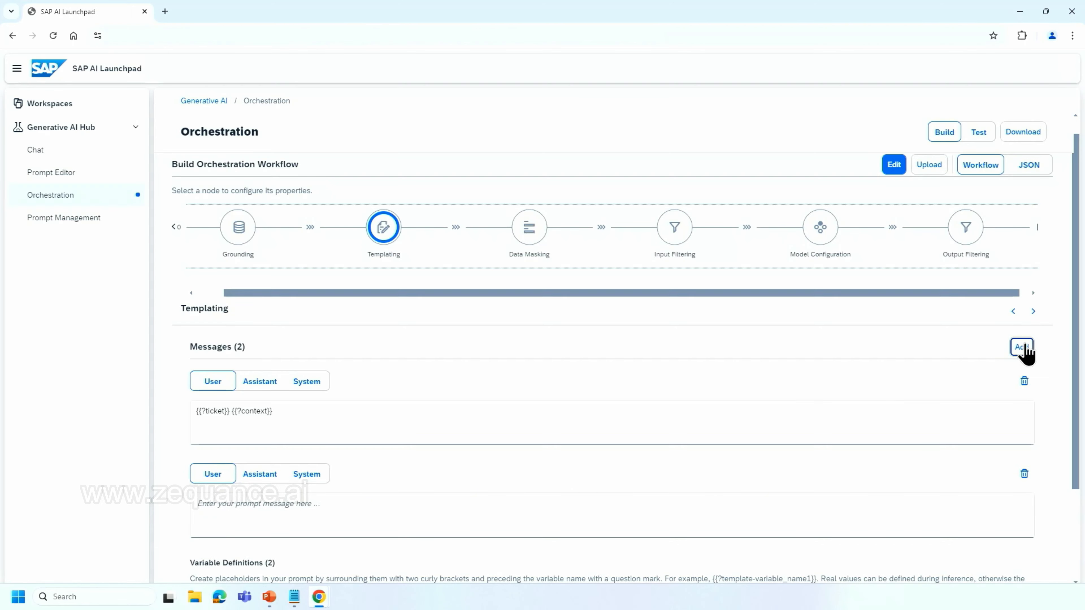
pyautogui.click(306, 474)
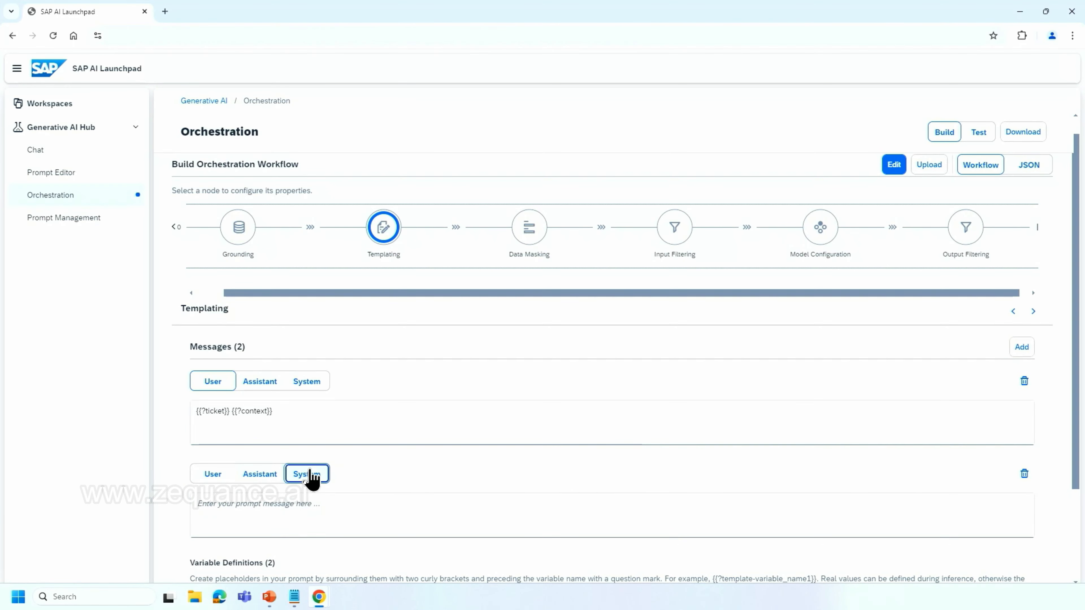
pyautogui.click(301, 506)
pyautogui.write('Your are a helpful support assistant. Your task is to help answer a given support issues.  Proceed as follows: 1. Check if you can answer the issue based on the provided context information. 2 a) If you can provide an answer based on the provided information, write an email with the answer and stop.  2 b) Do not hallucinate! If you can not answer do not write an email, instead summarize the issue for the human support team as follows: 1. determine the ticket sentiment, 2. identify the key themes, 3. summarize contact information. 4. Provide your answer like this: - Sentiment: - Key Theme: - Contact:')
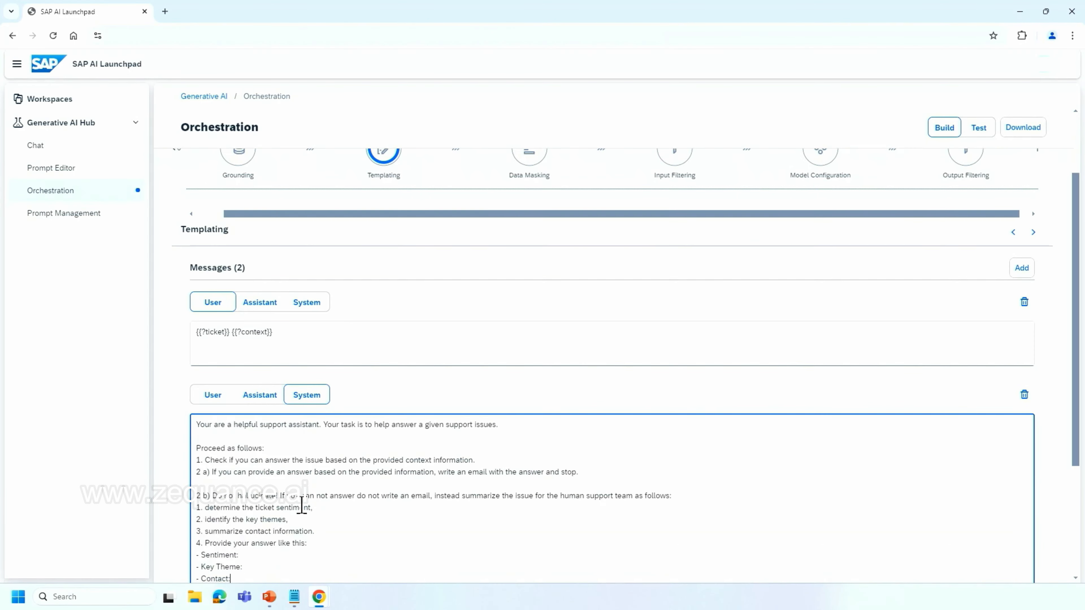
pyautogui.scroll(-3, 434, 472)
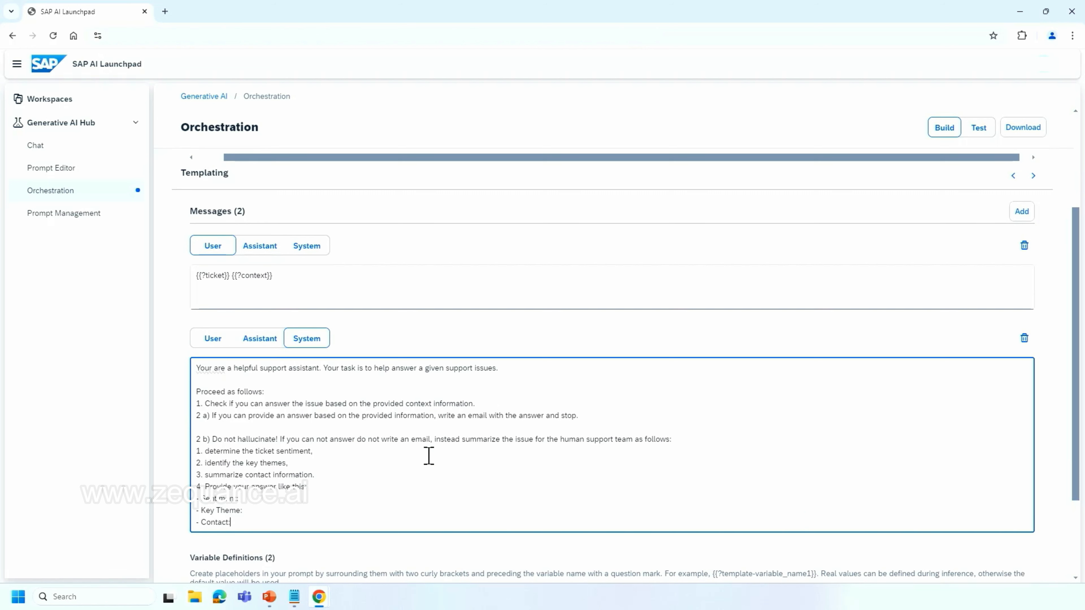
pyautogui.moveTo(305, 416); pyautogui.dragTo(546, 418)
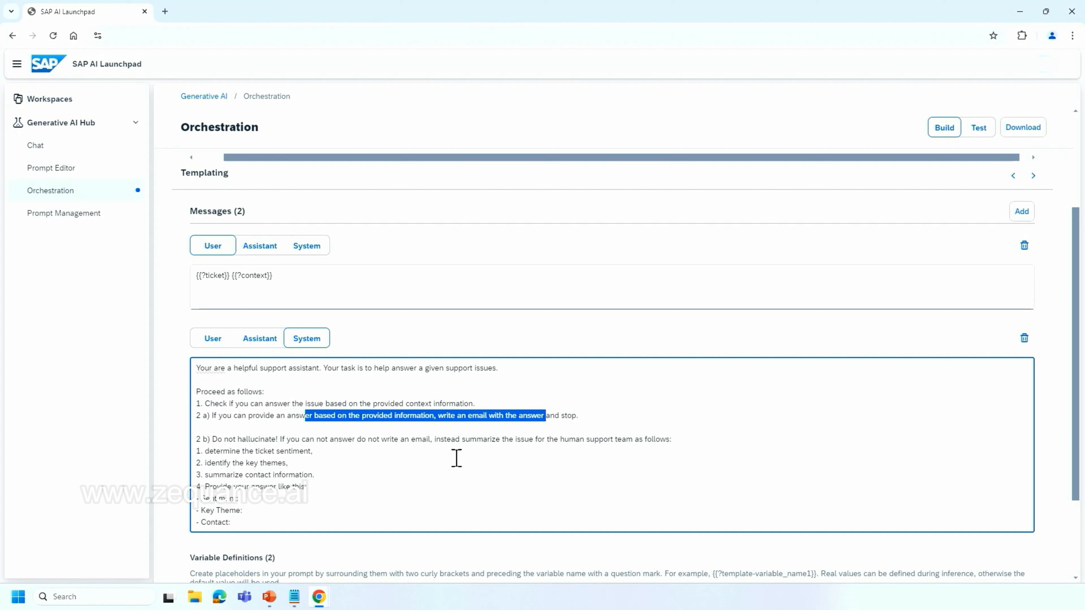
pyautogui.moveTo(387, 439); pyautogui.dragTo(639, 441)
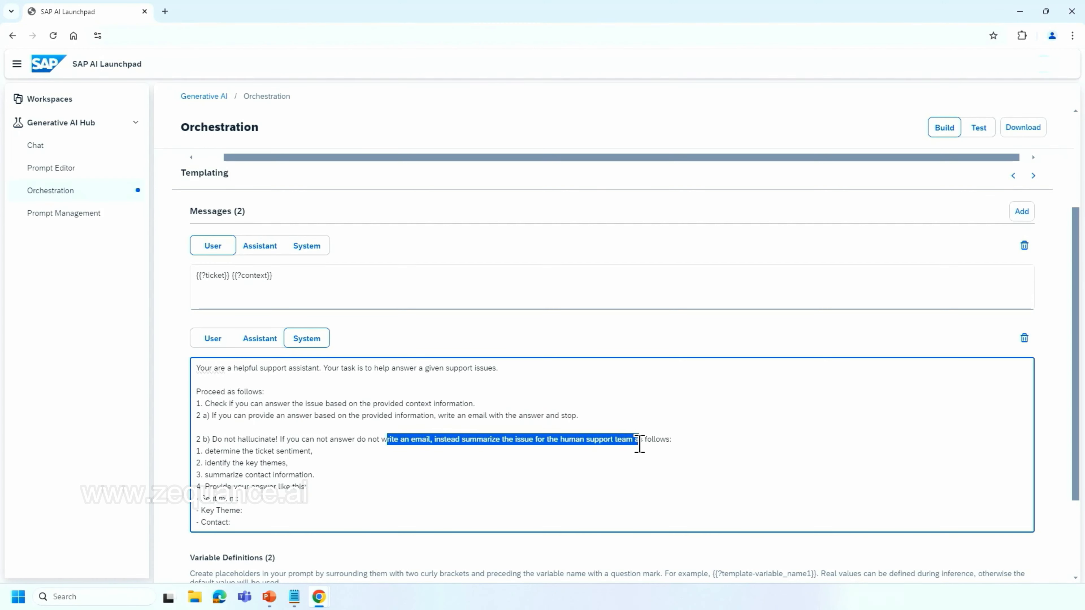
pyautogui.click(640, 479)
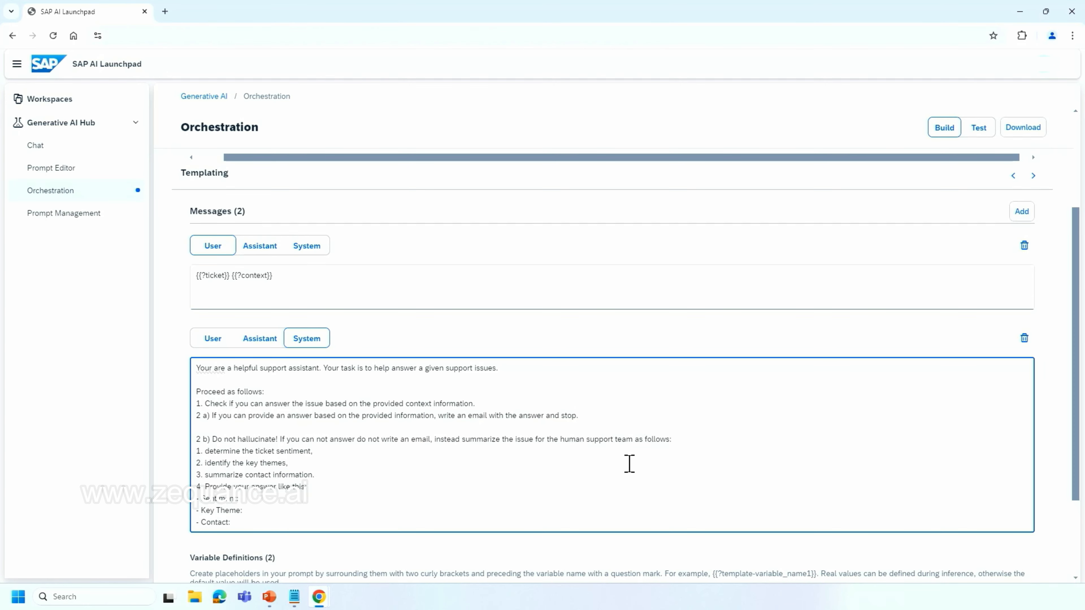
# Configure Data Masking to anonymize Email Addresses, Person Names, Phone Numbers and U.S. Physical Addresses.
pyautogui.scroll(2, 630, 464)
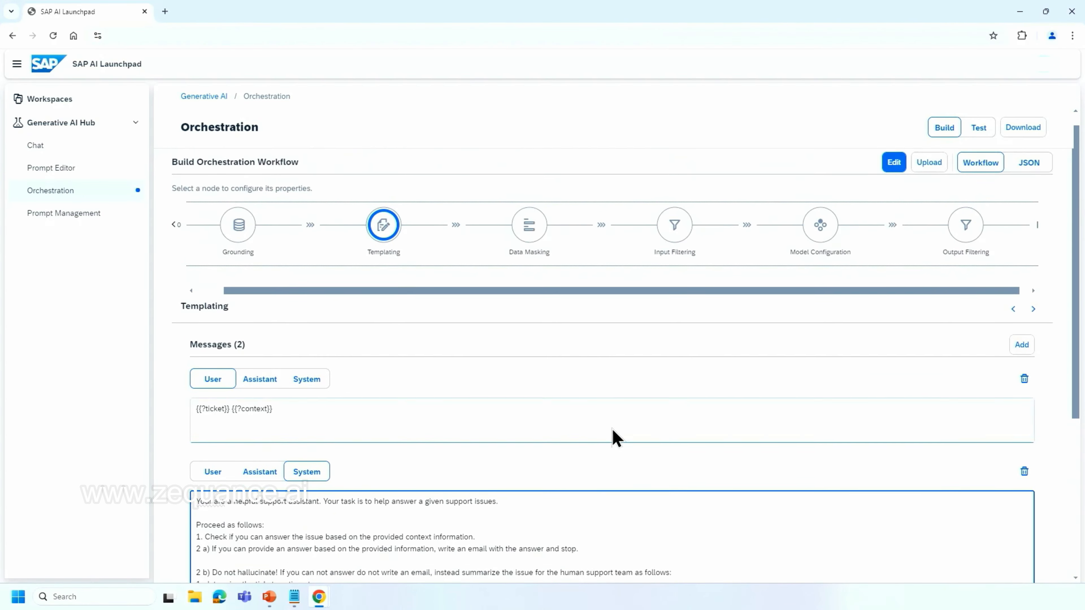
pyautogui.click(530, 198)
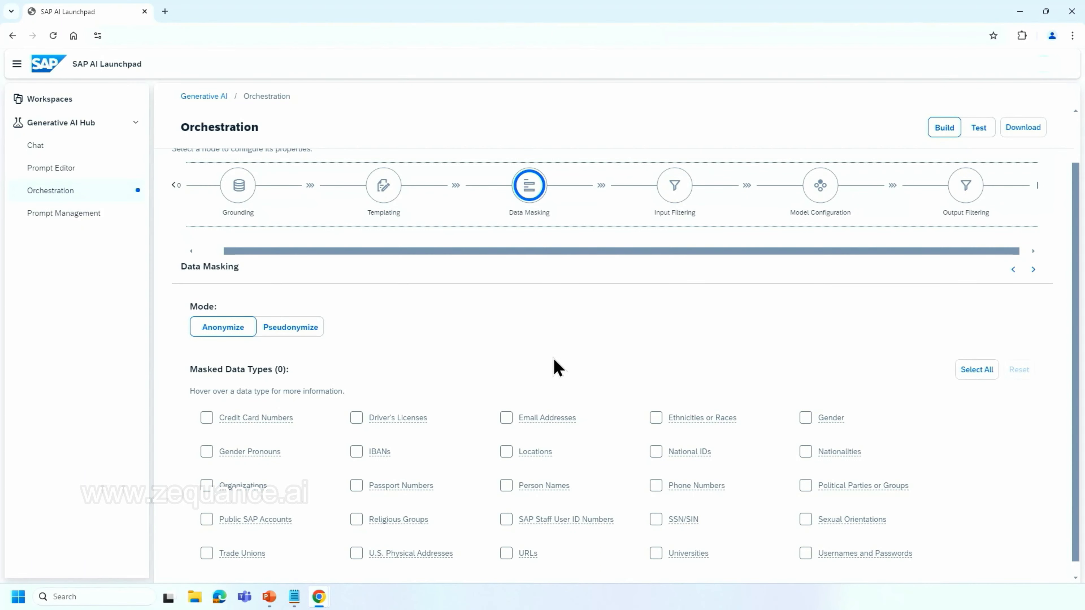
pyautogui.click(545, 418)
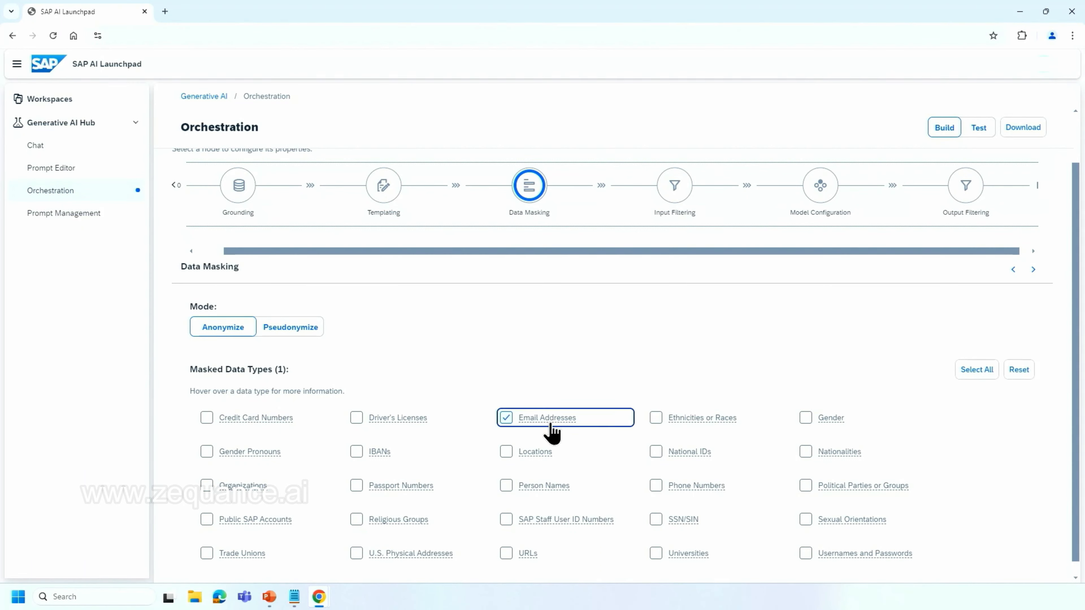
pyautogui.click(509, 487)
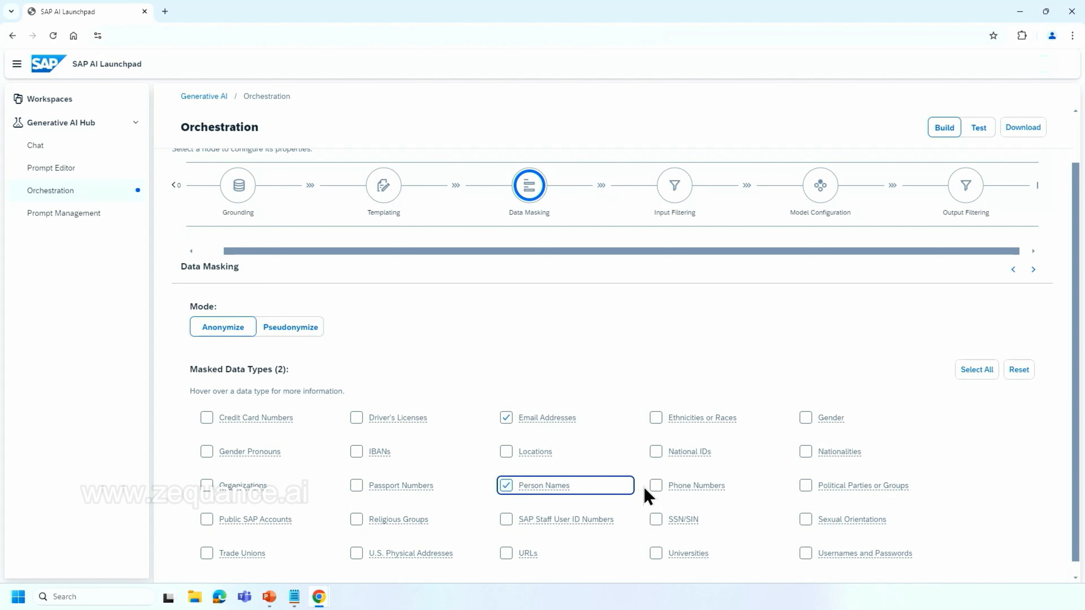
pyautogui.click(697, 487)
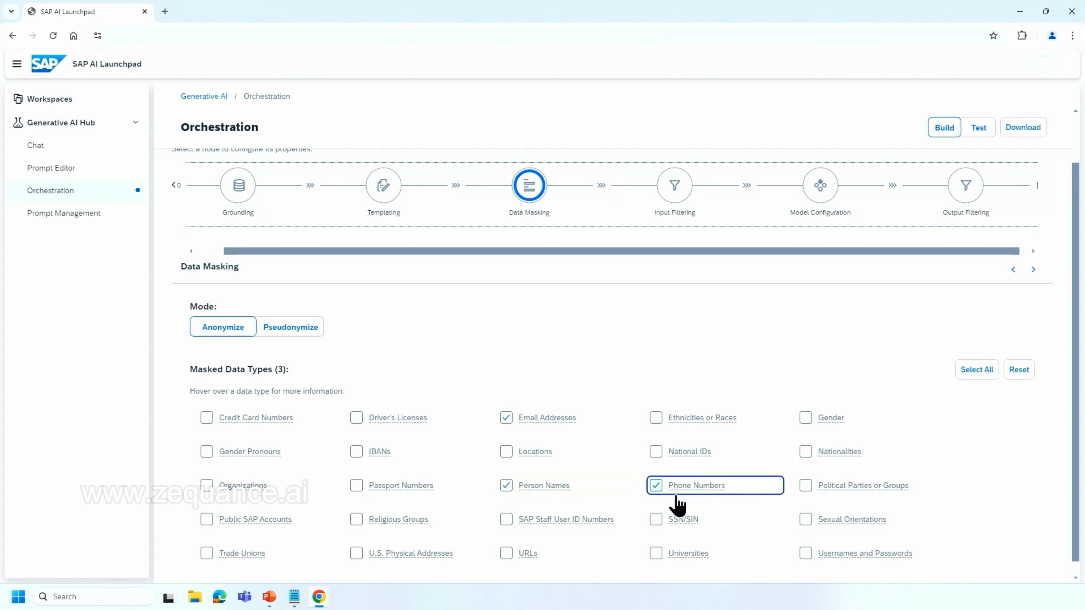
pyautogui.click(434, 552)
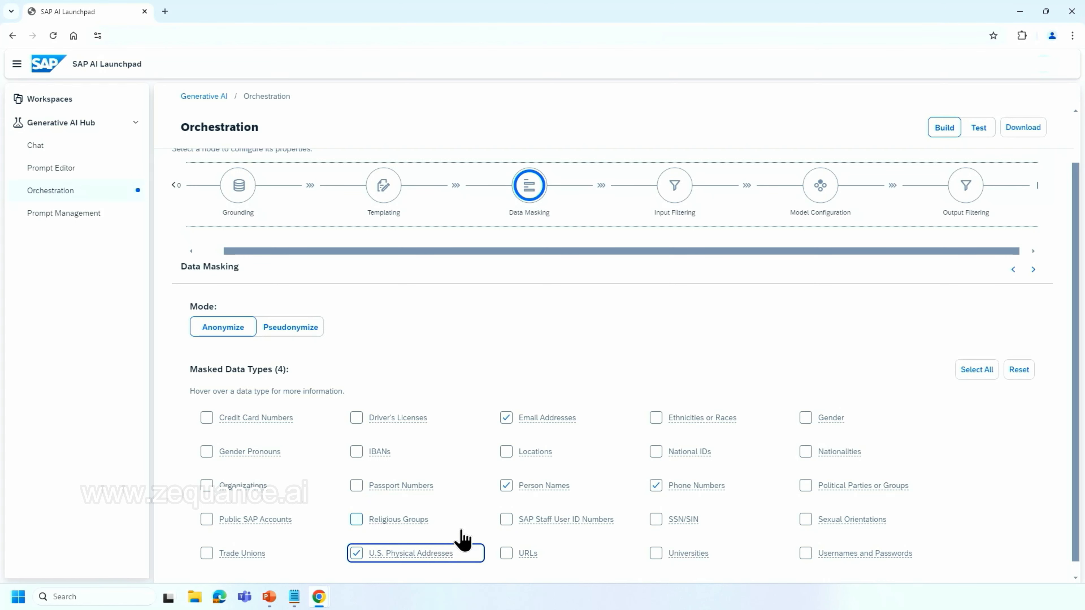
# Set the Input Filtering thresholds for Hate, Self-Harm, Sexual and Violence to Allow Safe, Low, and Medium / Block High.
pyautogui.click(677, 212)
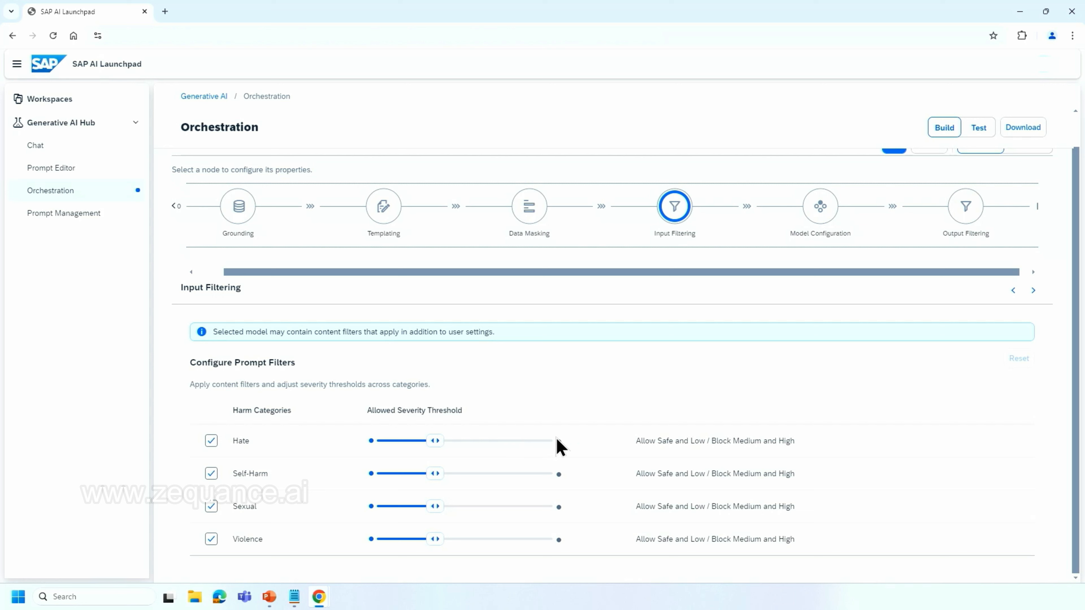
pyautogui.click(515, 441)
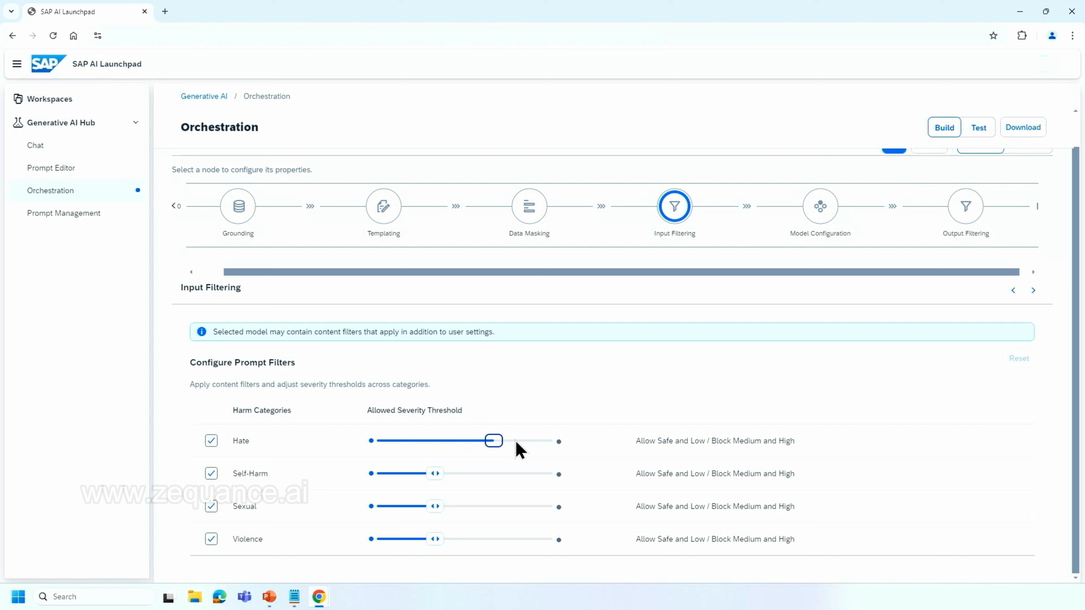
pyautogui.click(516, 475)
pyautogui.click(514, 507)
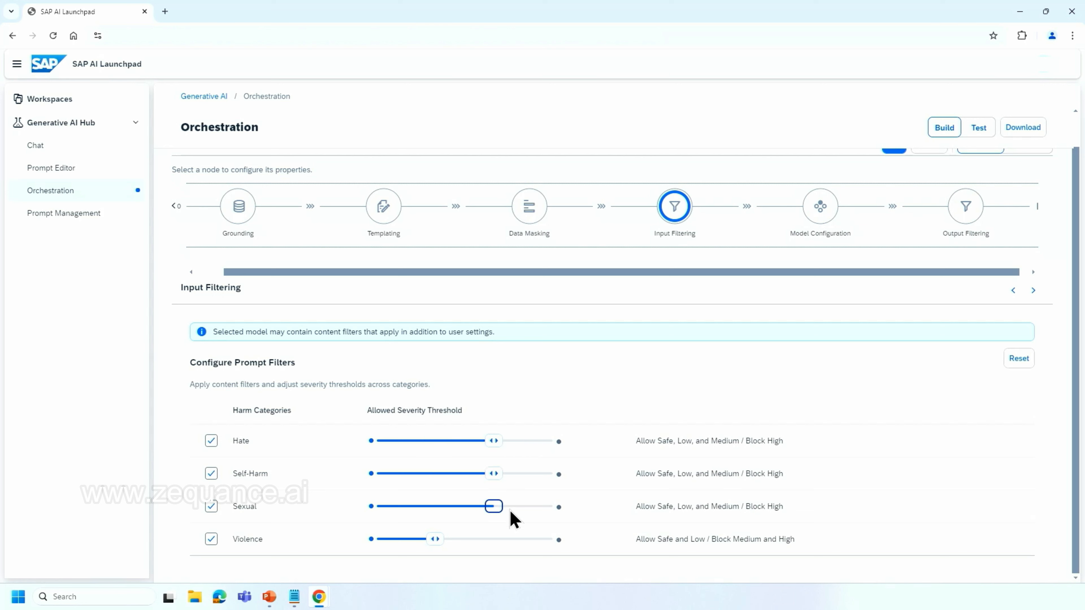
pyautogui.click(511, 540)
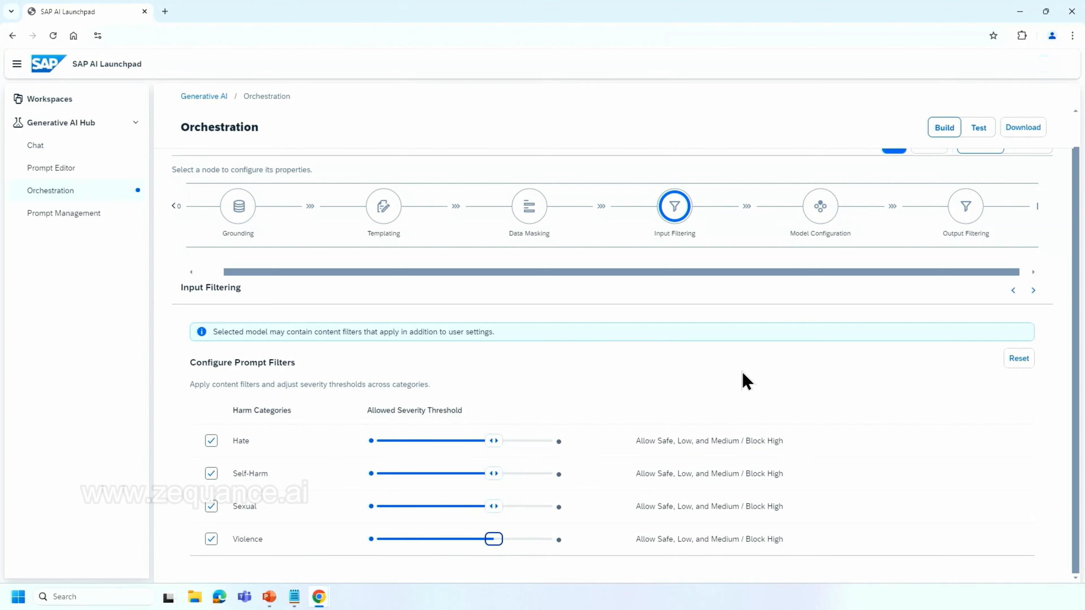
# Set the Output Filtering thresholds for Hate, Self-Harm, Sexual and Violence to Allow Safe / Block Low, Medium, and High.
pyautogui.click(814, 214)
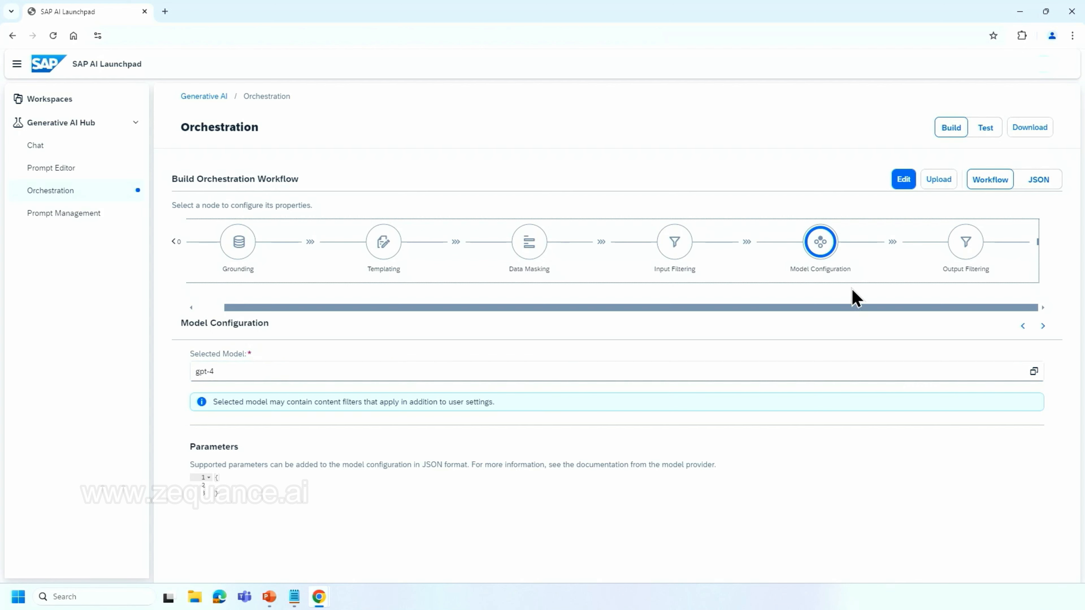
pyautogui.click(965, 247)
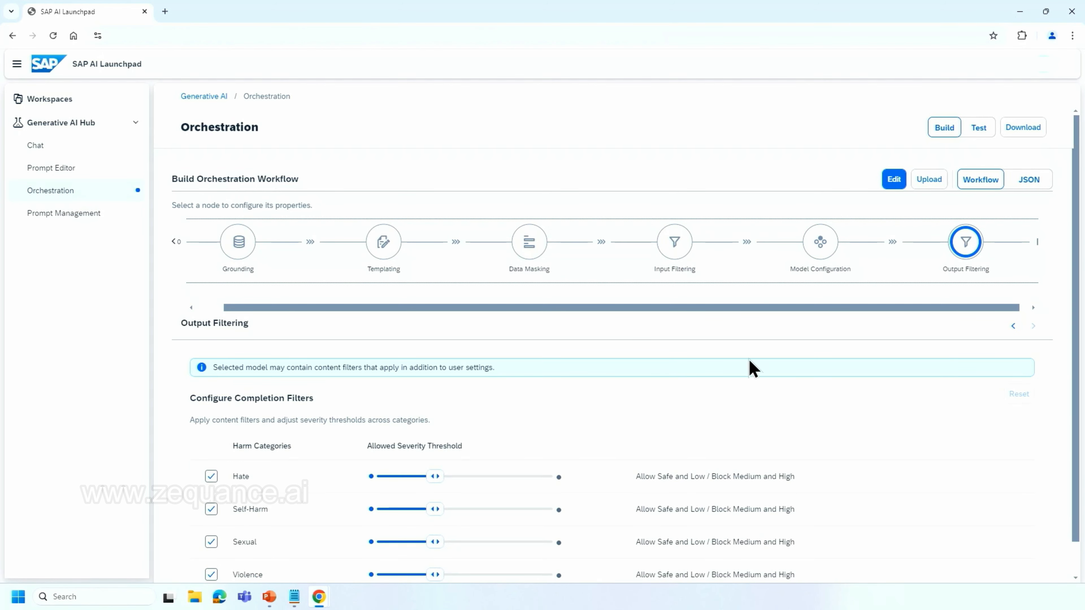
pyautogui.scroll(-1, 510, 395)
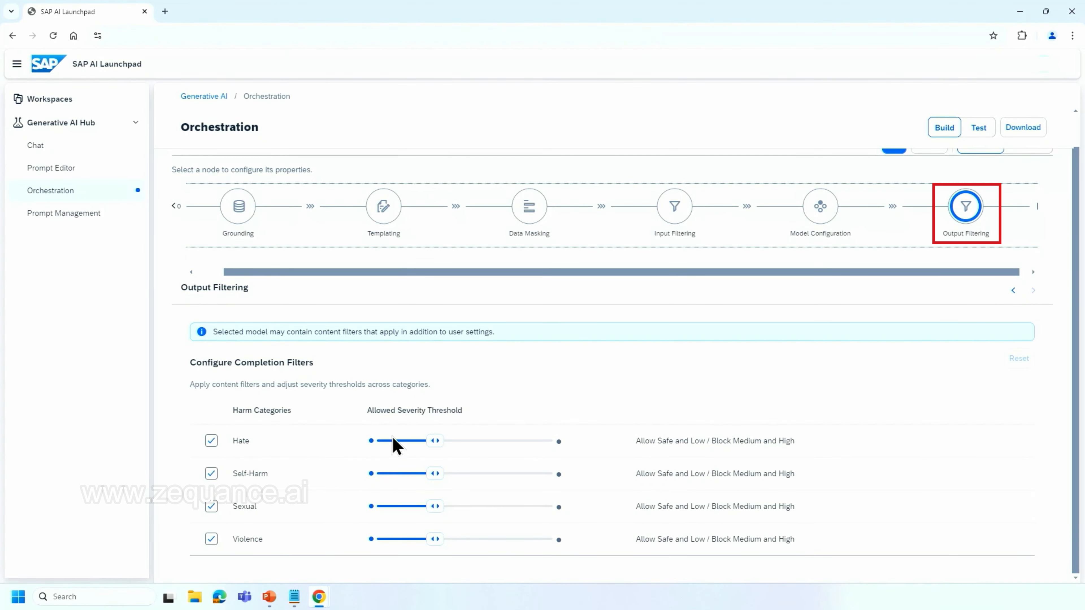
pyautogui.click(371, 440)
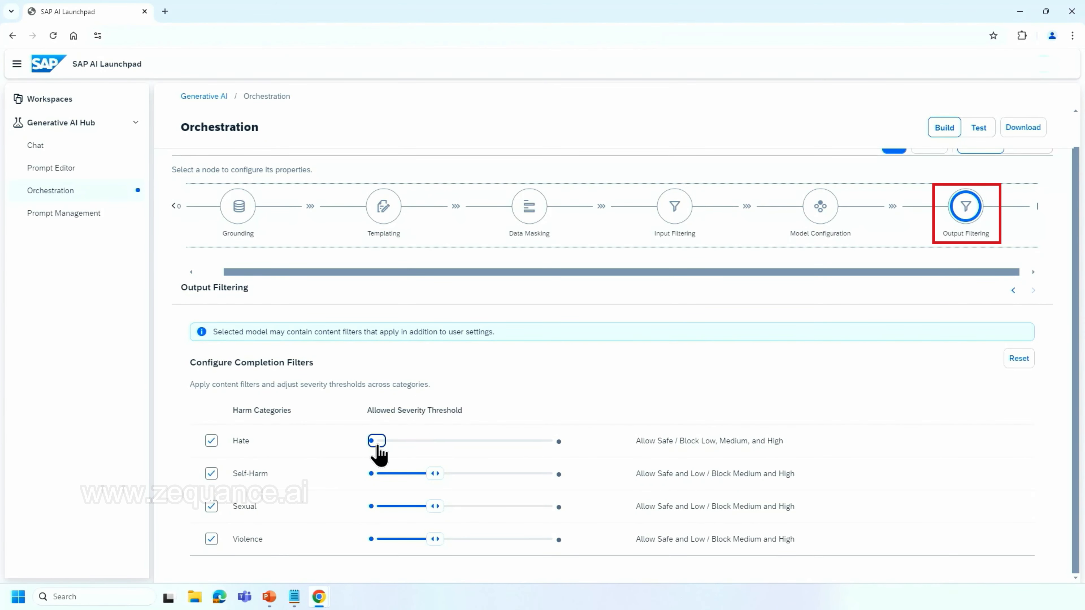
pyautogui.click(371, 474)
pyautogui.click(376, 506)
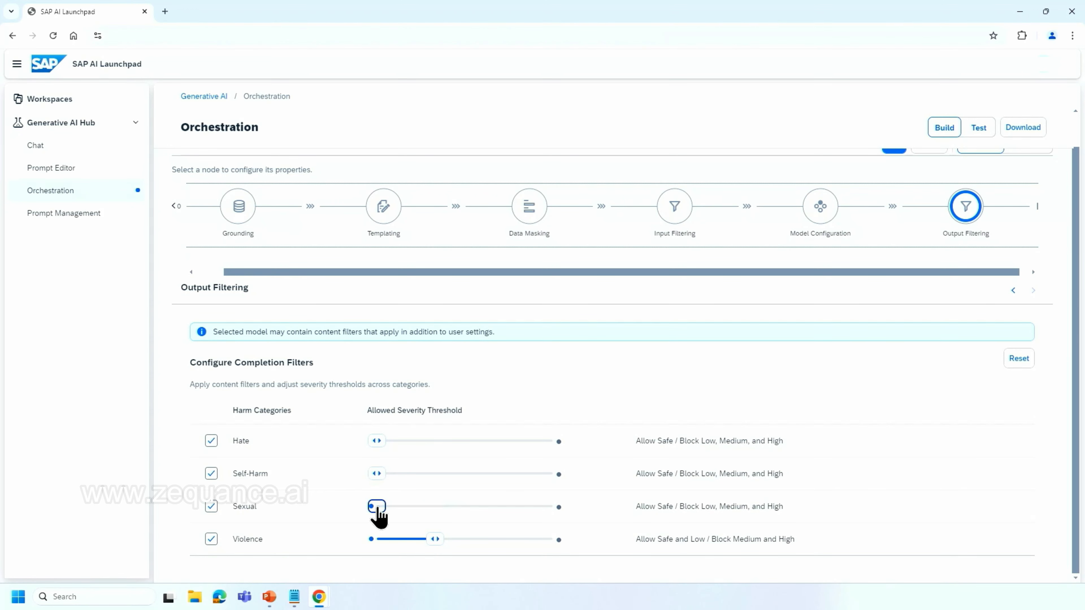
pyautogui.click(372, 539)
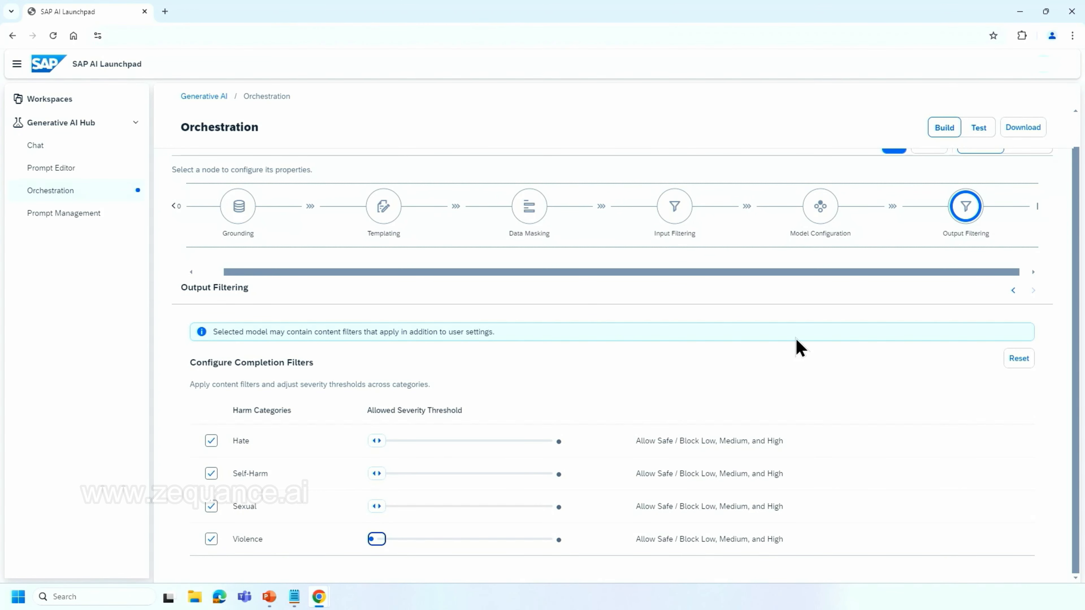
# Run a workflow test with the customer's delayed-order message as the ticket input and examine the masked contact details in the response.
pyautogui.scroll(1, 802, 345)
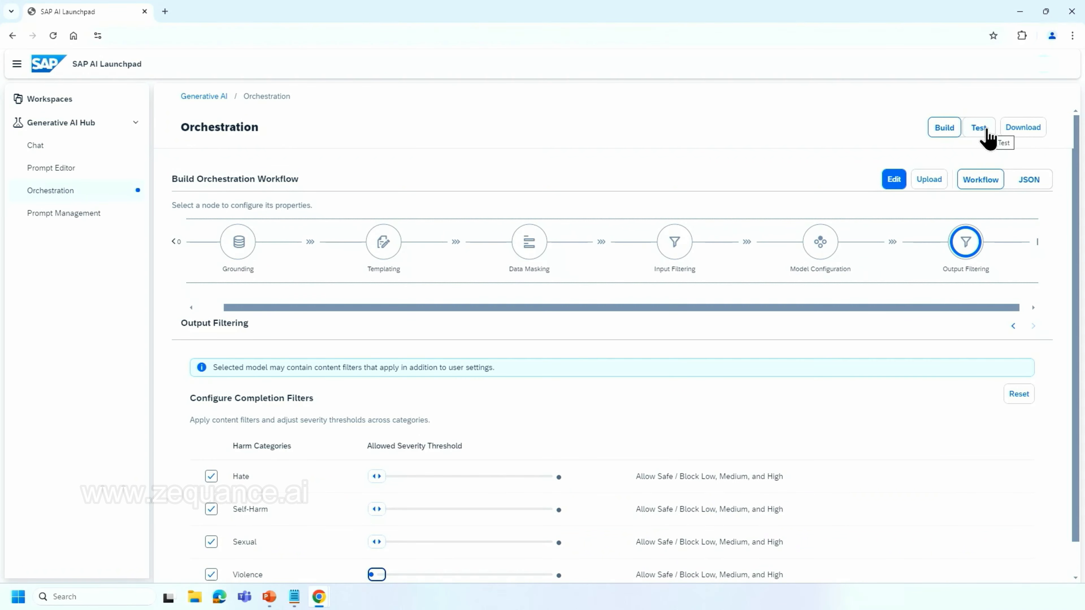
pyautogui.click(983, 131)
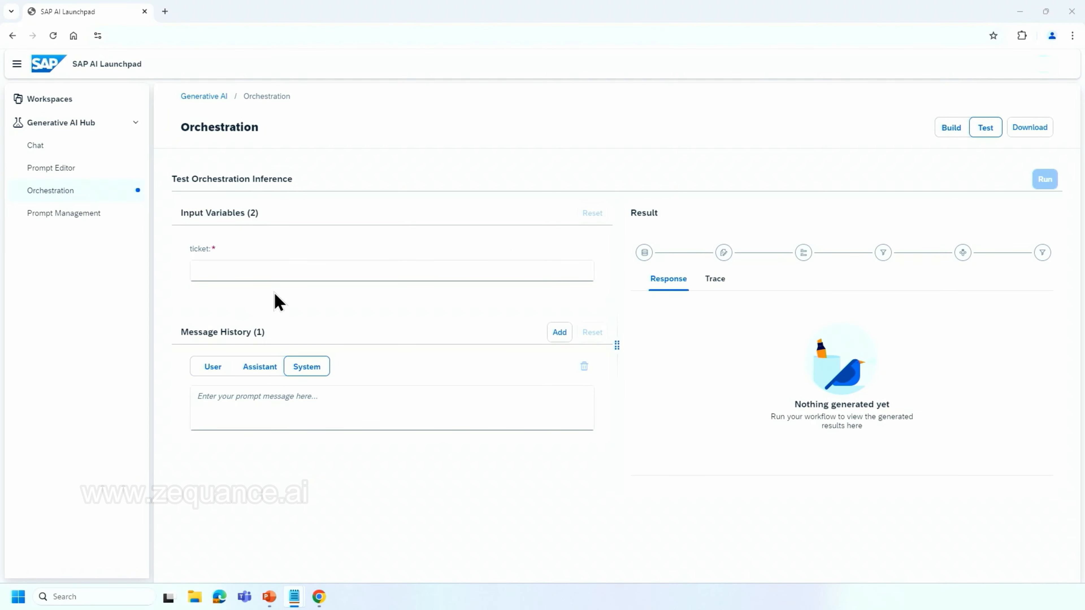
pyautogui.click(276, 268)
pyautogui.hotkey('ctrl', 'v')
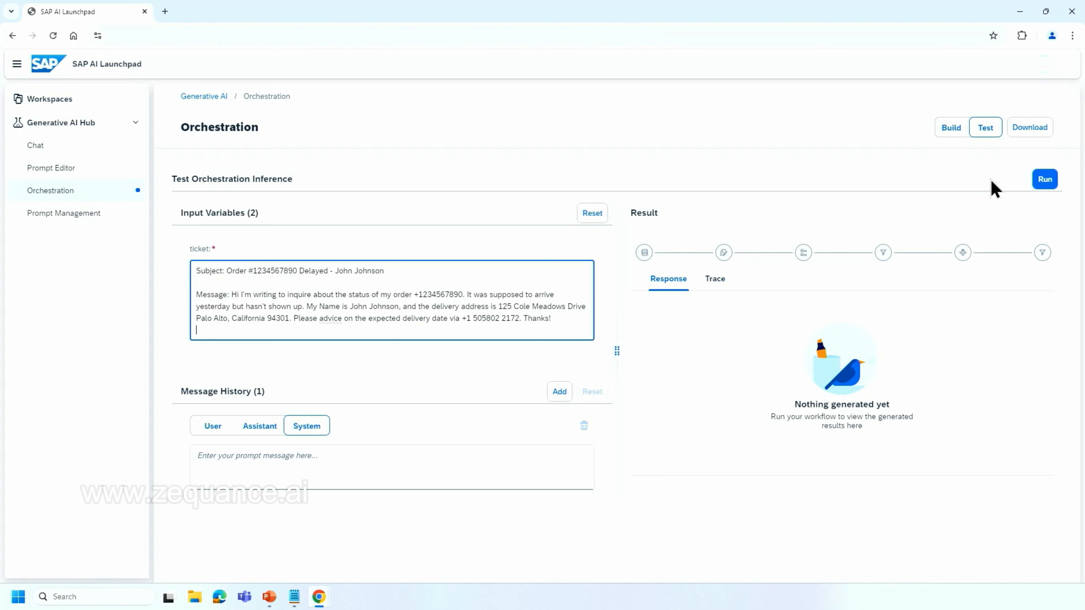
pyautogui.click(1039, 184)
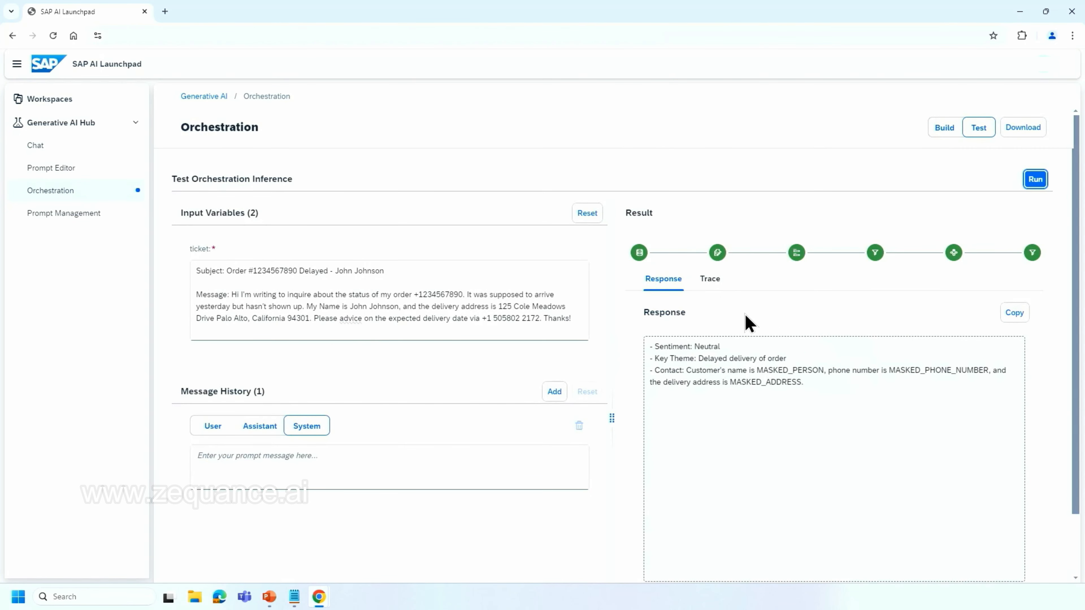
pyautogui.doubleClick(775, 370)
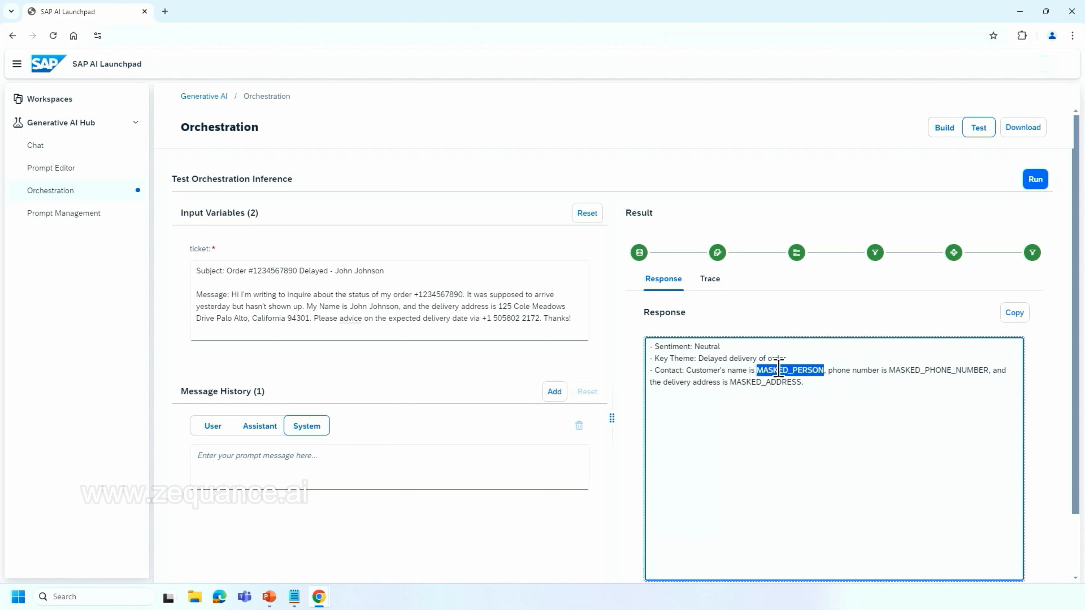
pyautogui.doubleClick(929, 370)
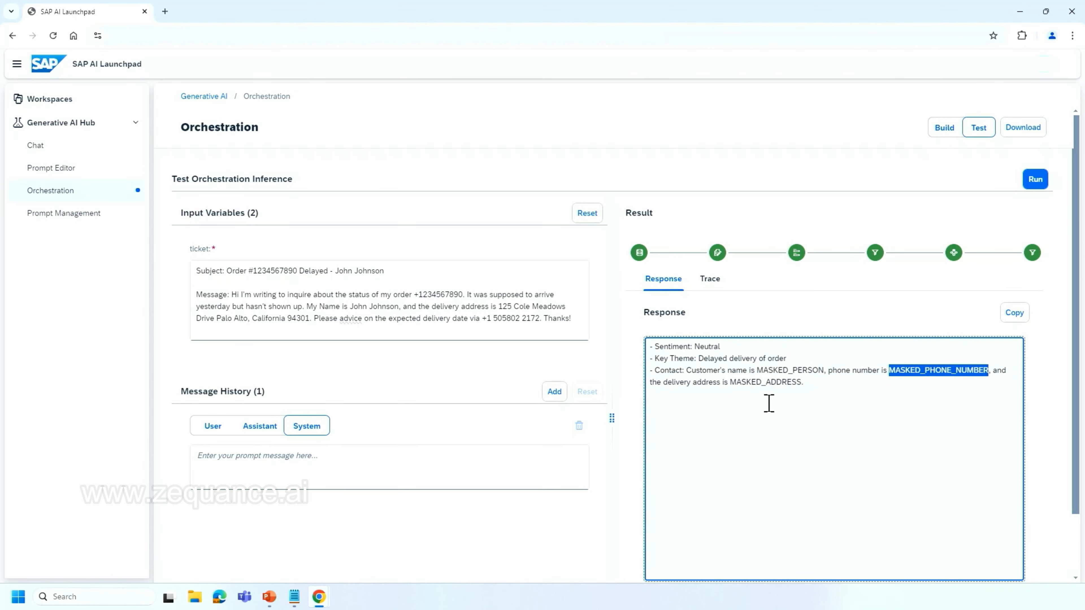
pyautogui.doubleClick(777, 383)
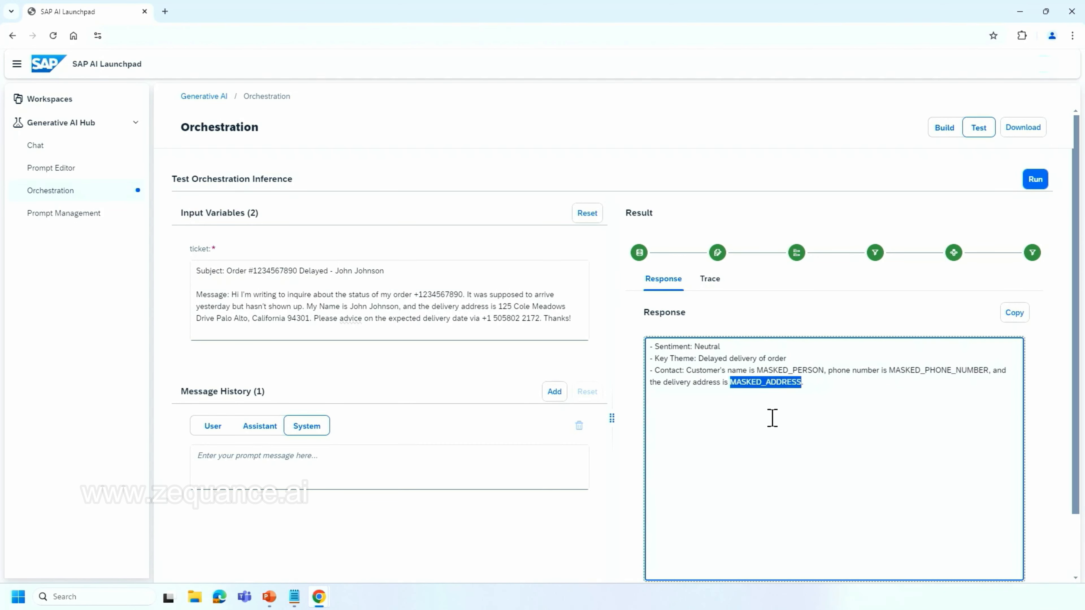